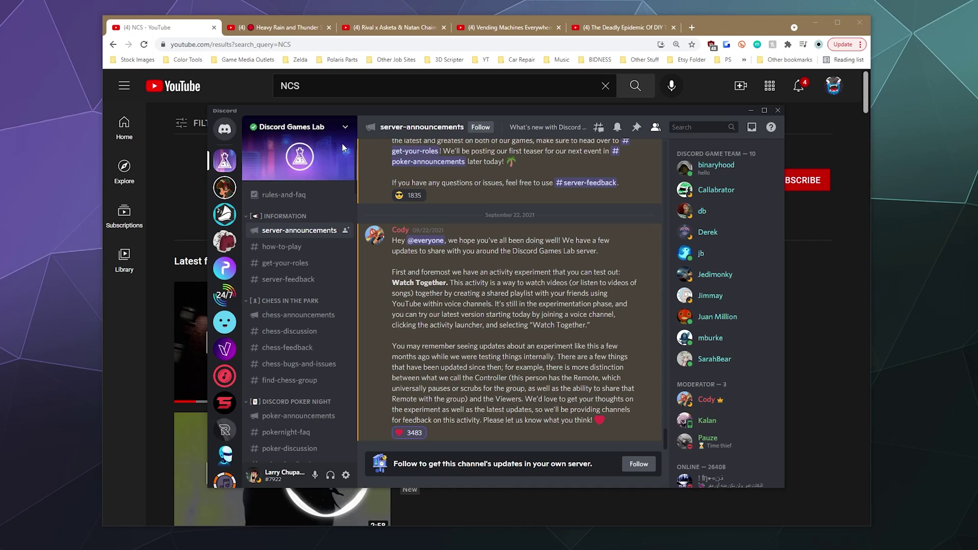
Join voice channel room-302 under Watch Together Rooms and open its activity launcher.
{"action": "scroll", "coordinate": [255, 309], "scroll_direction": "down", "scroll_amount": 5}
{"action": "scroll", "coordinate": [286, 289], "scroll_direction": "down", "scroll_amount": 5}
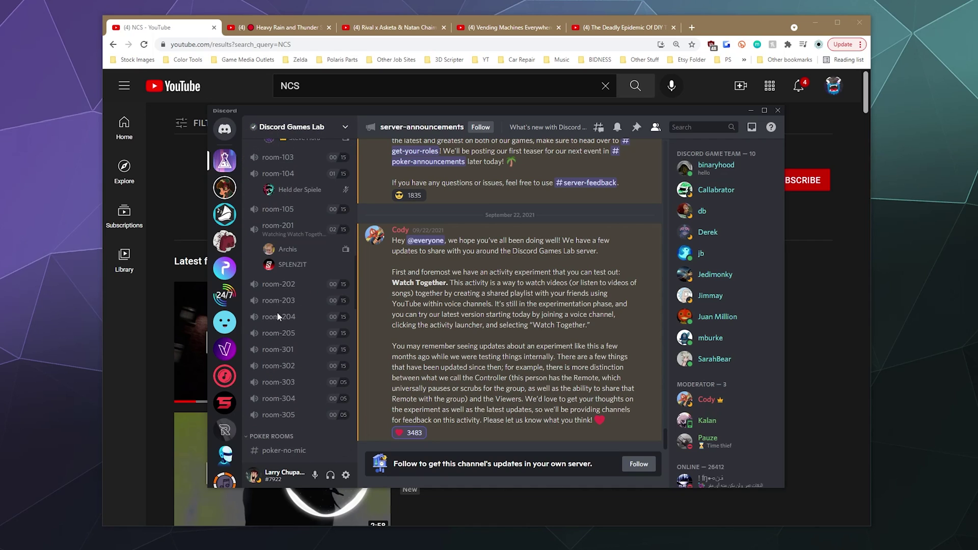
{"action": "scroll", "coordinate": [306, 296], "scroll_direction": "up", "scroll_amount": 5}
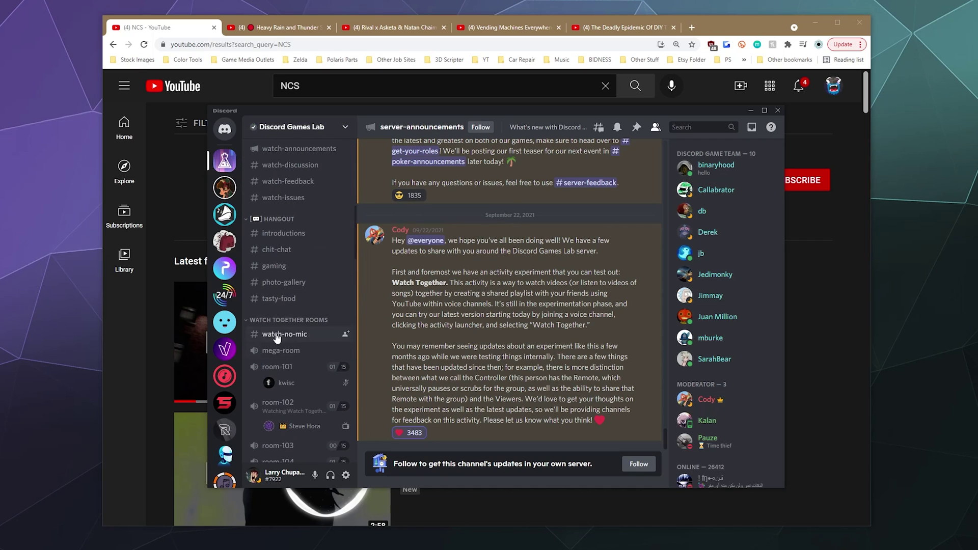
{"action": "scroll", "coordinate": [291, 330], "scroll_direction": "down", "scroll_amount": 5}
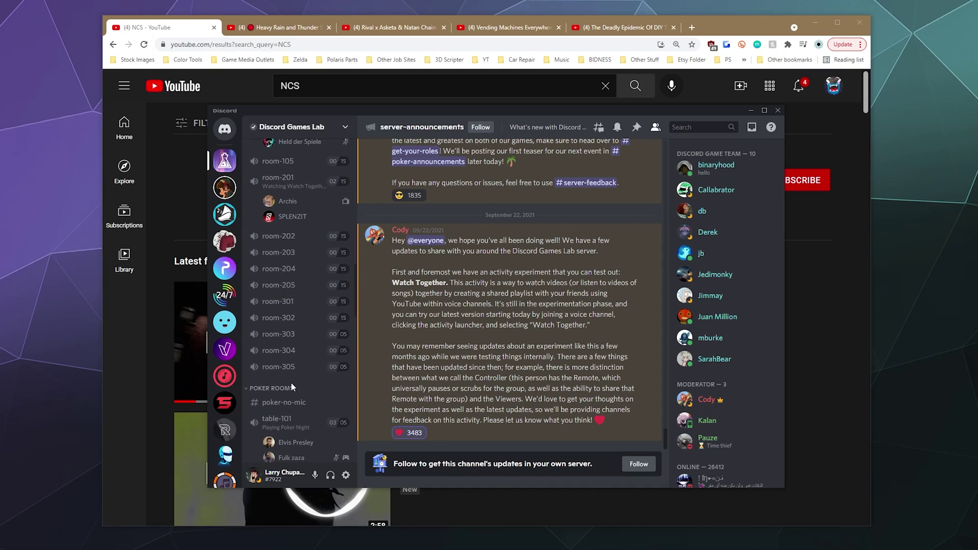
{"action": "left_click", "coordinate": [278, 317]}
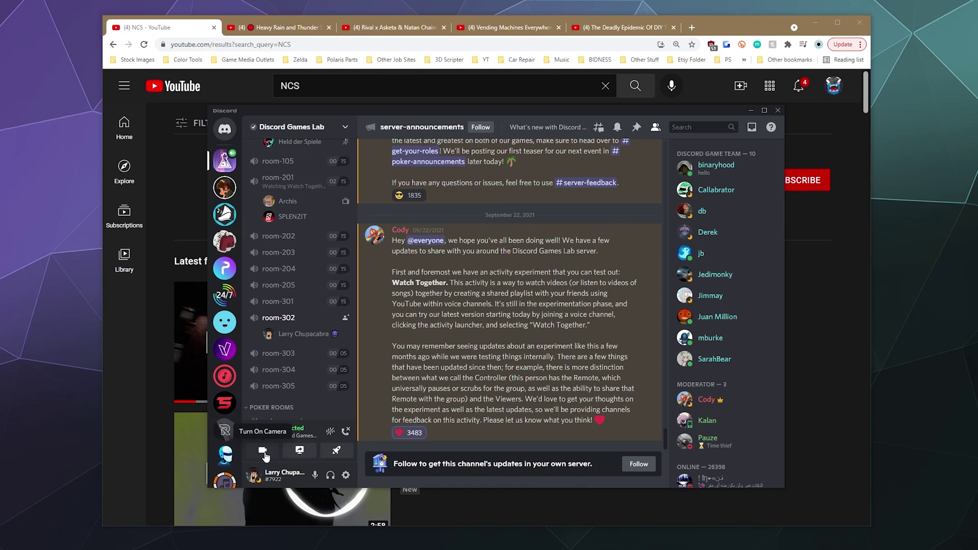
{"action": "left_click", "coordinate": [338, 451]}
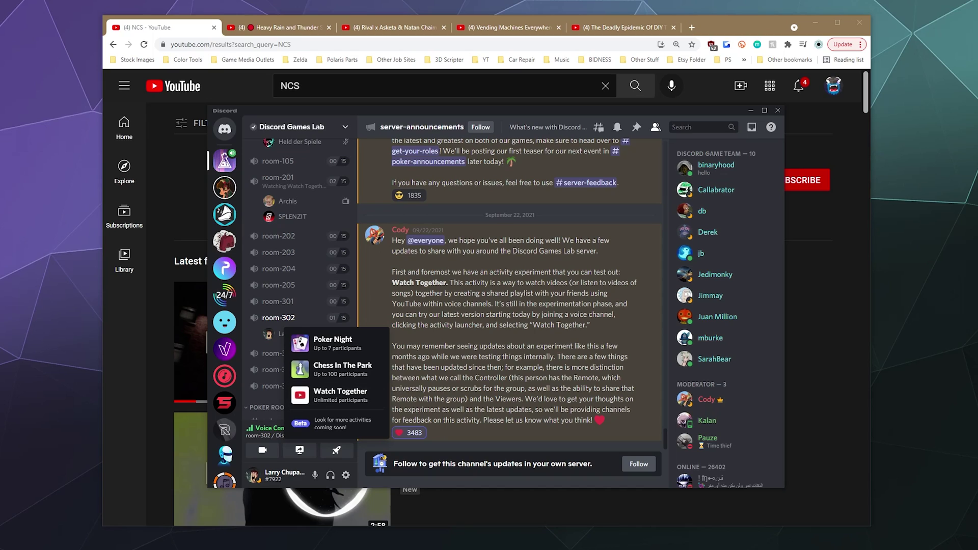
Launch Watch Together, accept its usage terms with Continue, and authorize it for the account.
{"action": "left_click", "coordinate": [341, 397]}
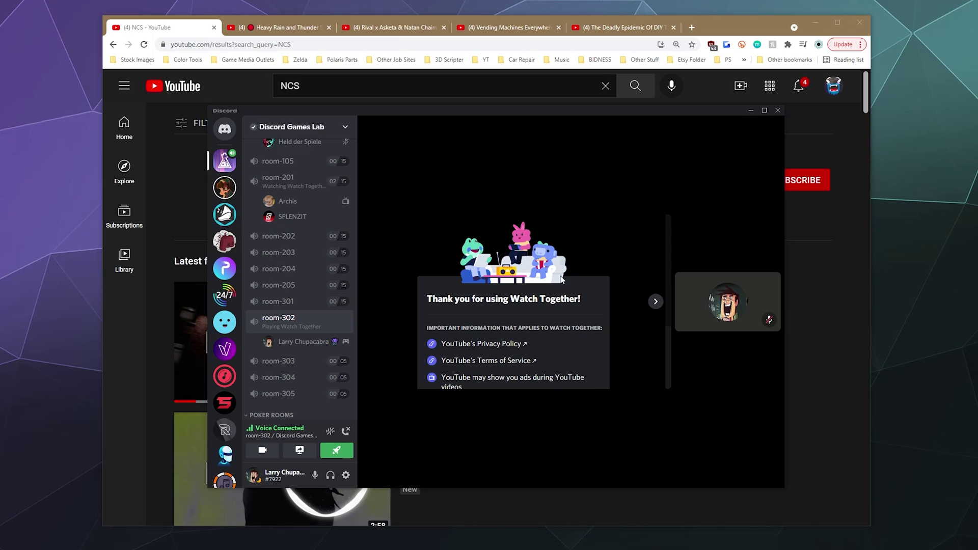
{"action": "scroll", "coordinate": [506, 310], "scroll_direction": "down", "scroll_amount": 2}
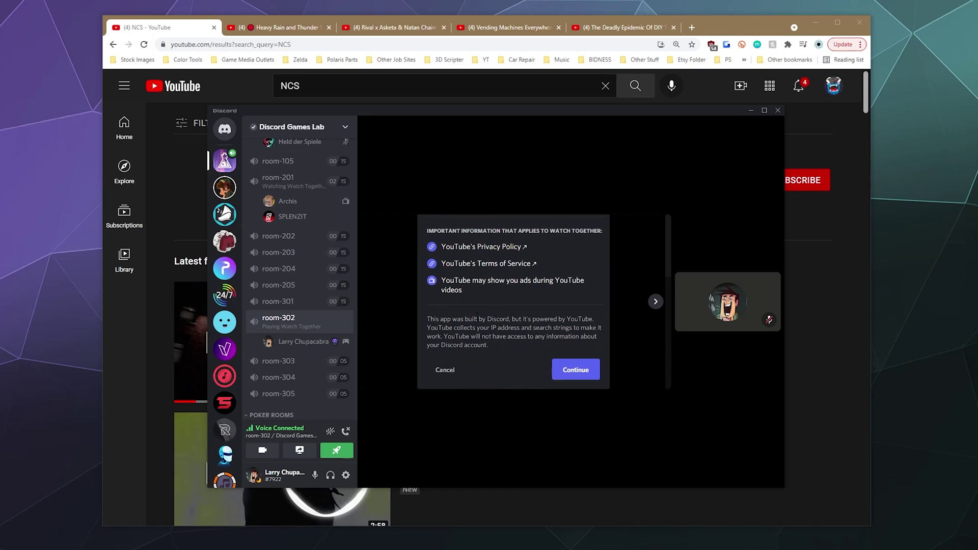
{"action": "scroll", "coordinate": [507, 295], "scroll_direction": "up", "scroll_amount": 2}
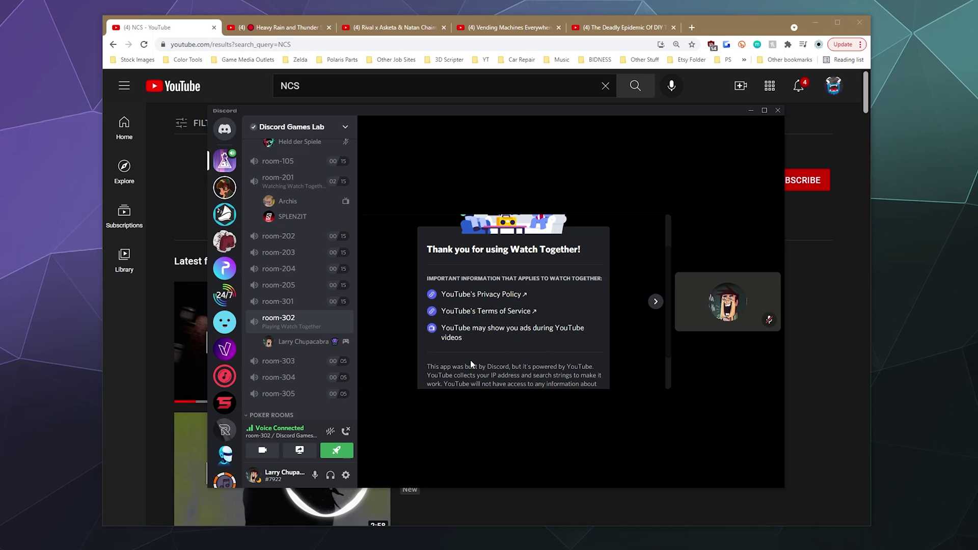
{"action": "scroll", "coordinate": [476, 314], "scroll_direction": "down", "scroll_amount": 2}
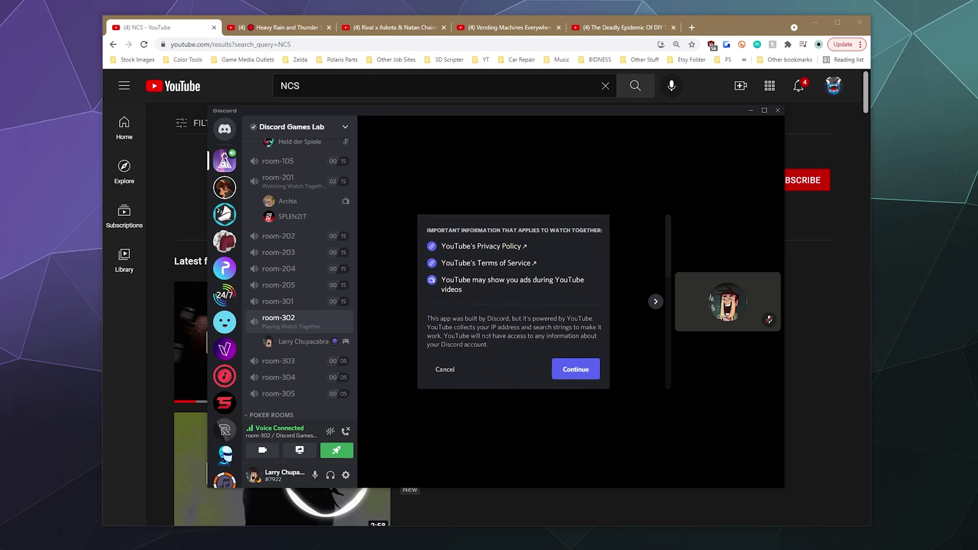
{"action": "left_click", "coordinate": [581, 371]}
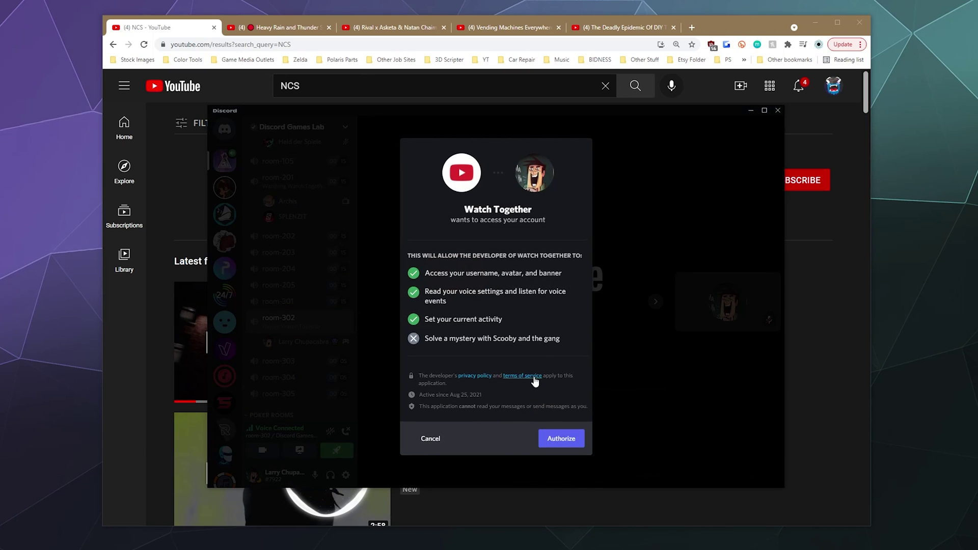
{"action": "left_click", "coordinate": [559, 444]}
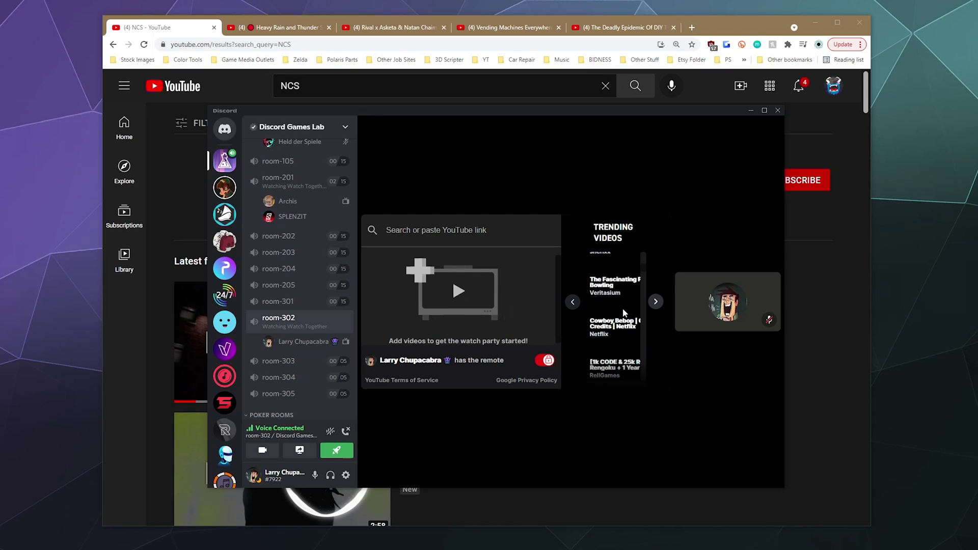
Expand Watch Together's Trending Videos list to full width and browse it.
{"action": "left_click", "coordinate": [656, 302]}
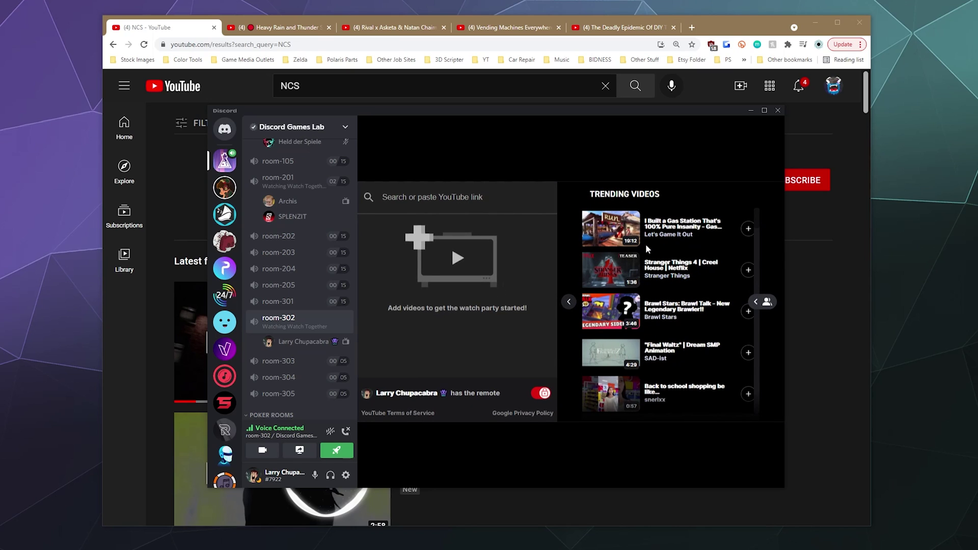
{"action": "scroll", "coordinate": [668, 245], "scroll_direction": "down", "scroll_amount": 5}
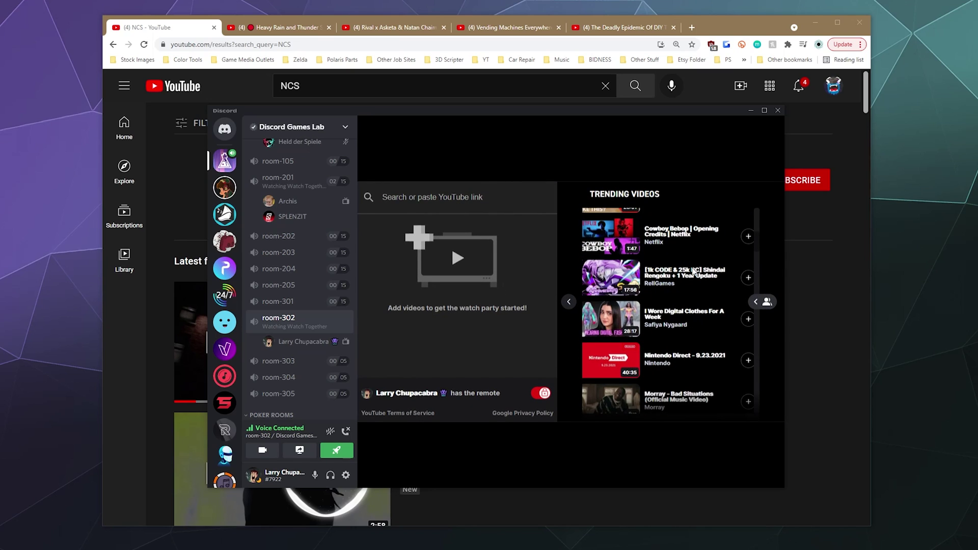
{"action": "scroll", "coordinate": [637, 305], "scroll_direction": "down", "scroll_amount": 5}
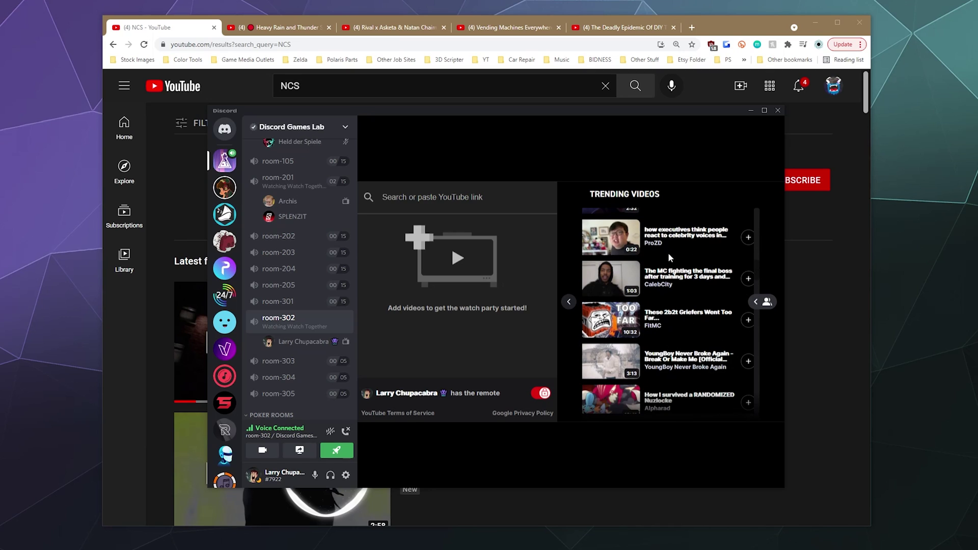
{"action": "scroll", "coordinate": [698, 288], "scroll_direction": "up", "scroll_amount": 10}
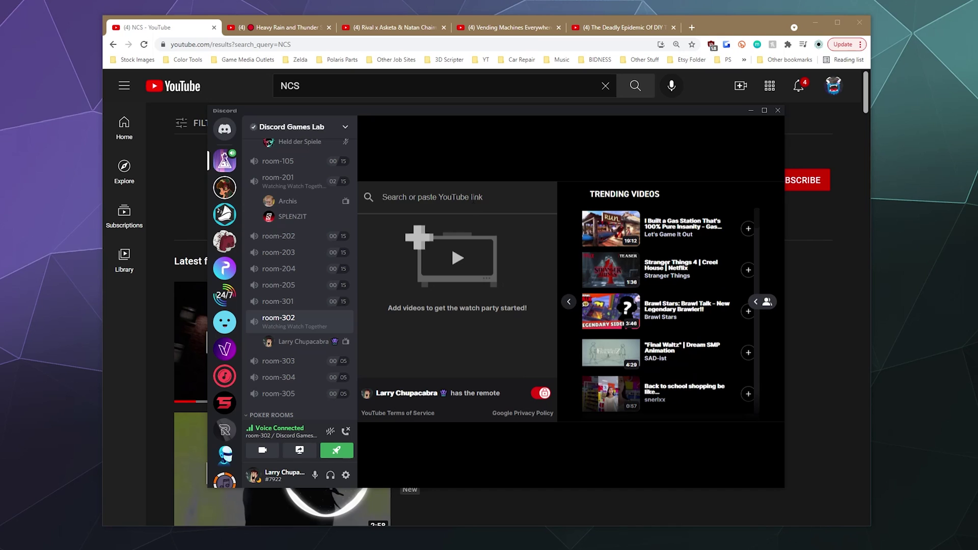
Copy the Rival x Asketa & Natan Chaim video's URL from its Chrome tab and return to Discord.
{"action": "left_click", "coordinate": [271, 29]}
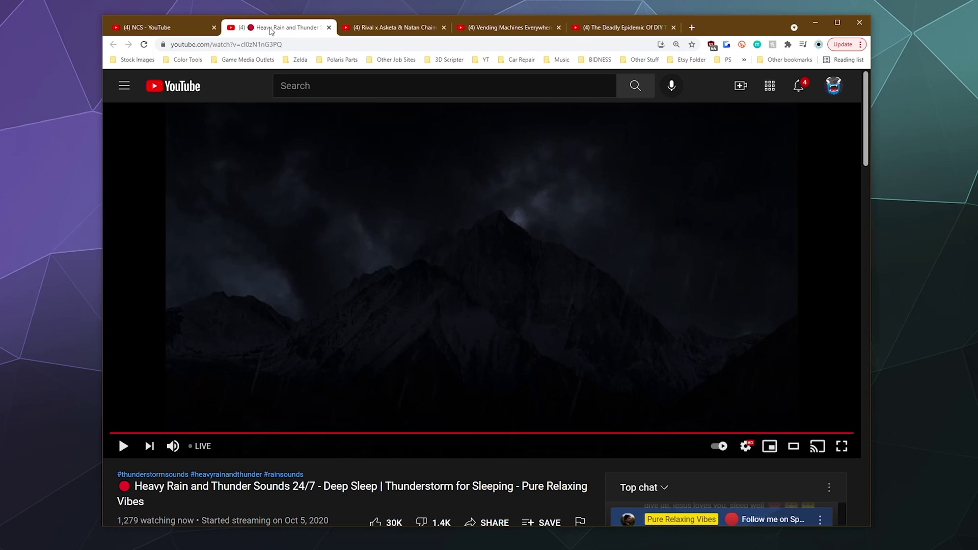
{"action": "left_click", "coordinate": [428, 29]}
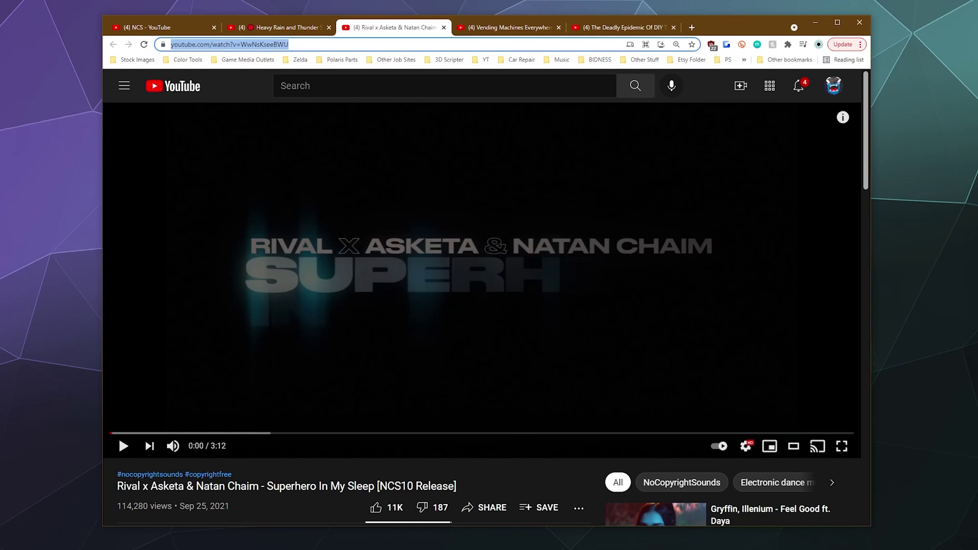
{"action": "key", "text": "alt+Tab"}
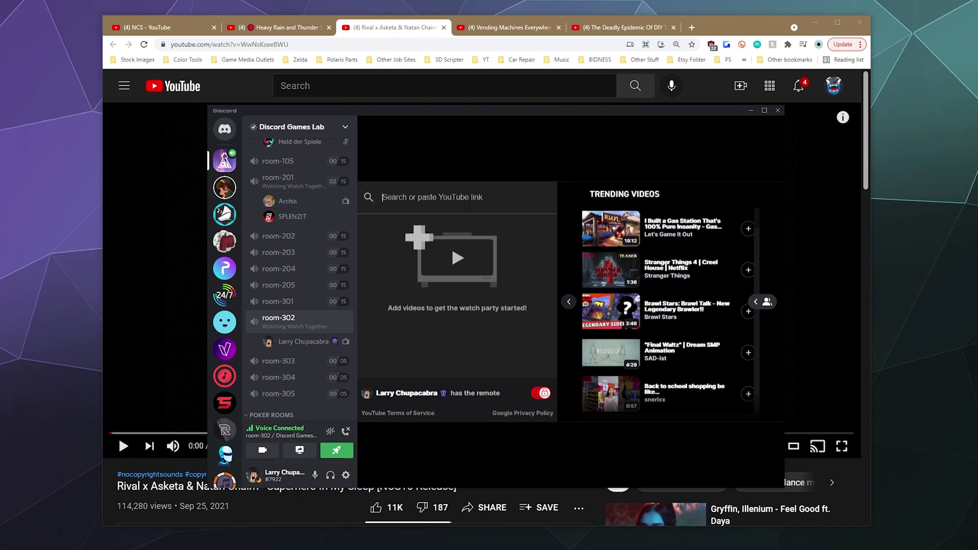
Paste the 'Superhero In My Sleep' YouTube link into the search and add it to the watch party.
{"action": "type", "text": "https://www.youtube.com/watch?v=WwNsKseeBWU"}
{"action": "key", "text": "Return"}
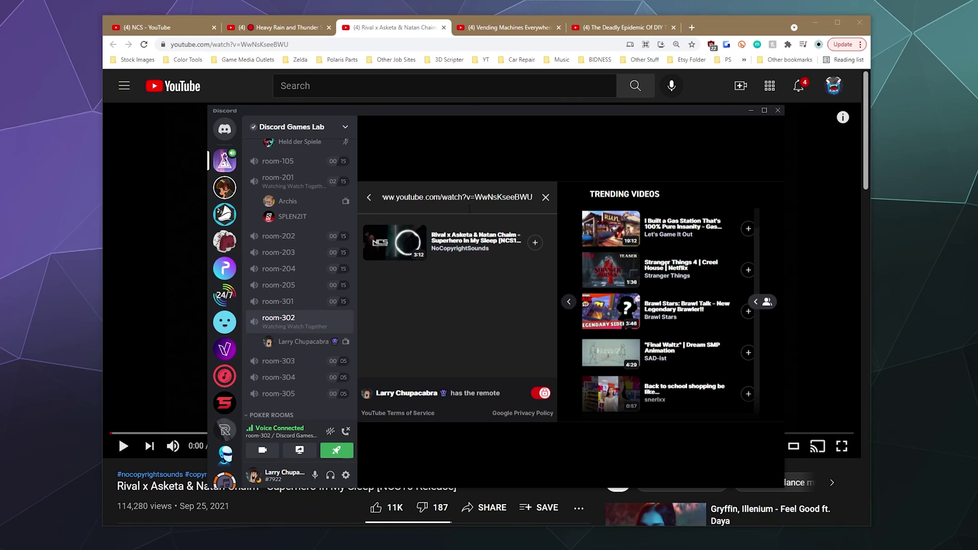
{"action": "left_click", "coordinate": [535, 243]}
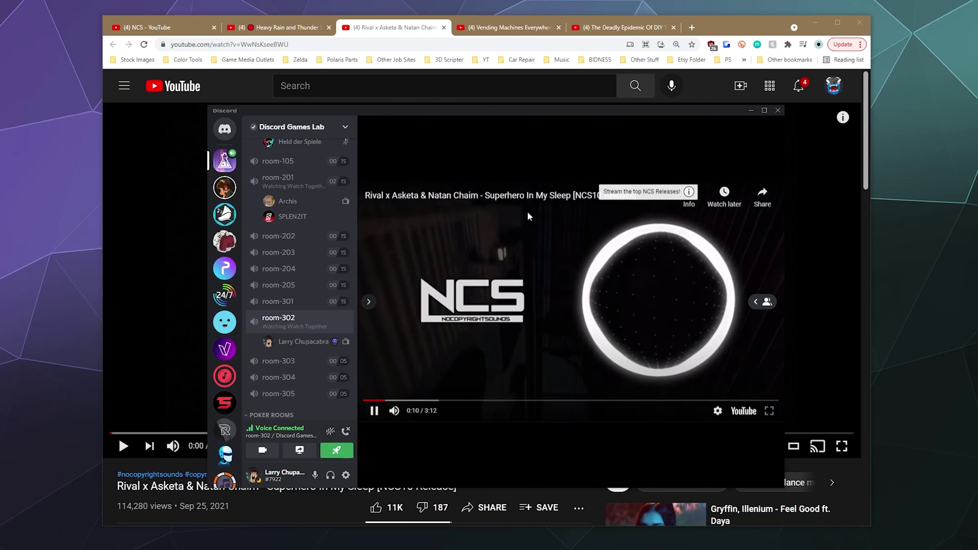
{"action": "left_click", "coordinate": [814, 23]}
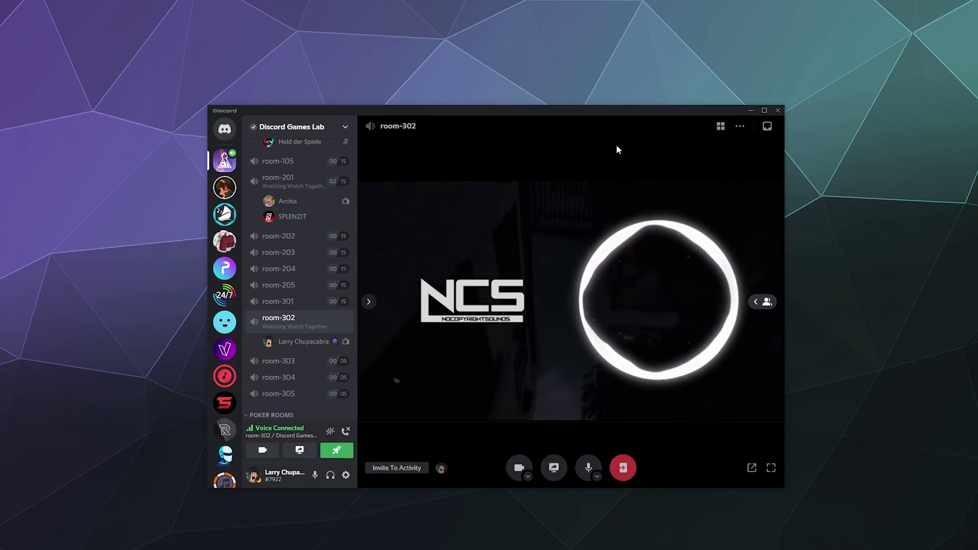
Reposition the Discord window, toggle the participant tiles, and open the queue beside the playing video.
{"action": "left_click_drag", "start_coordinate": [616, 112], "coordinate": [599, 96]}
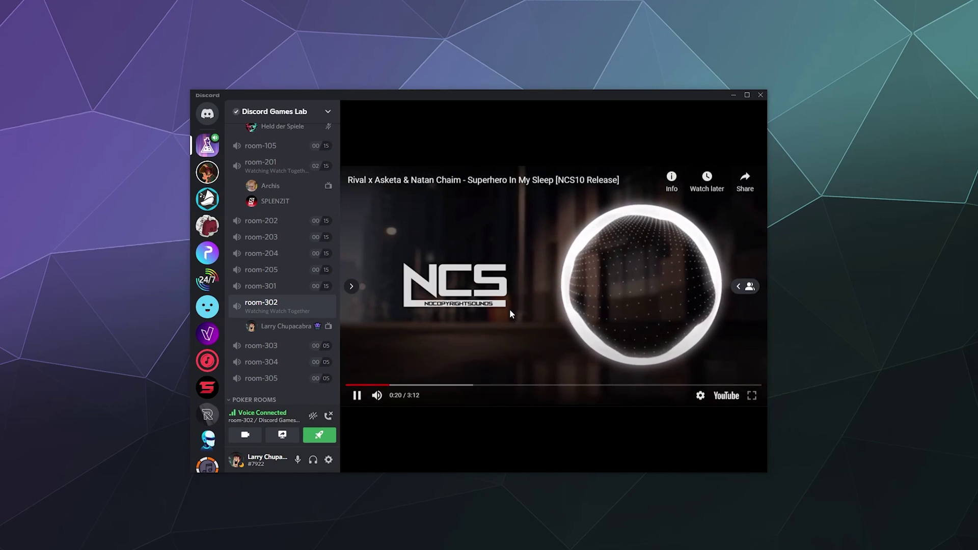
{"action": "left_click", "coordinate": [746, 286]}
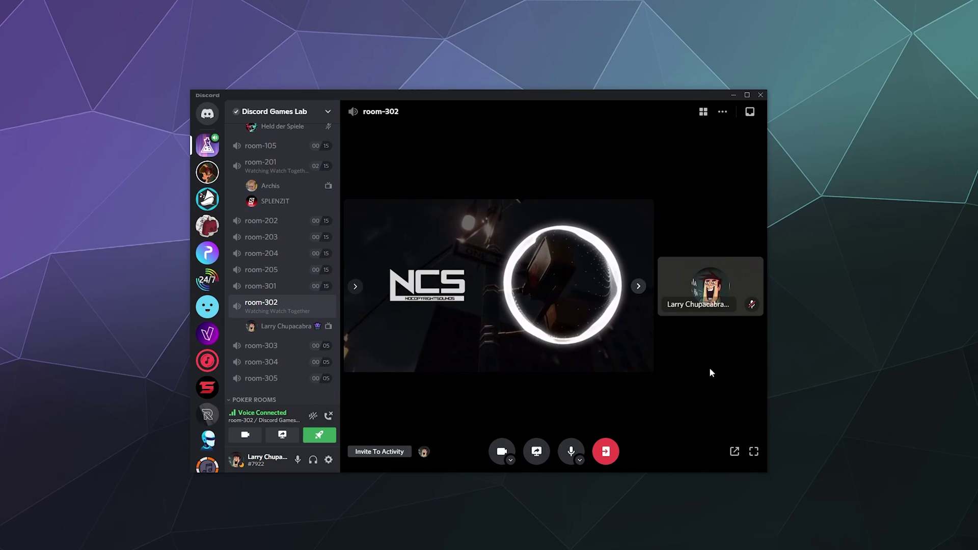
{"action": "left_click", "coordinate": [636, 286]}
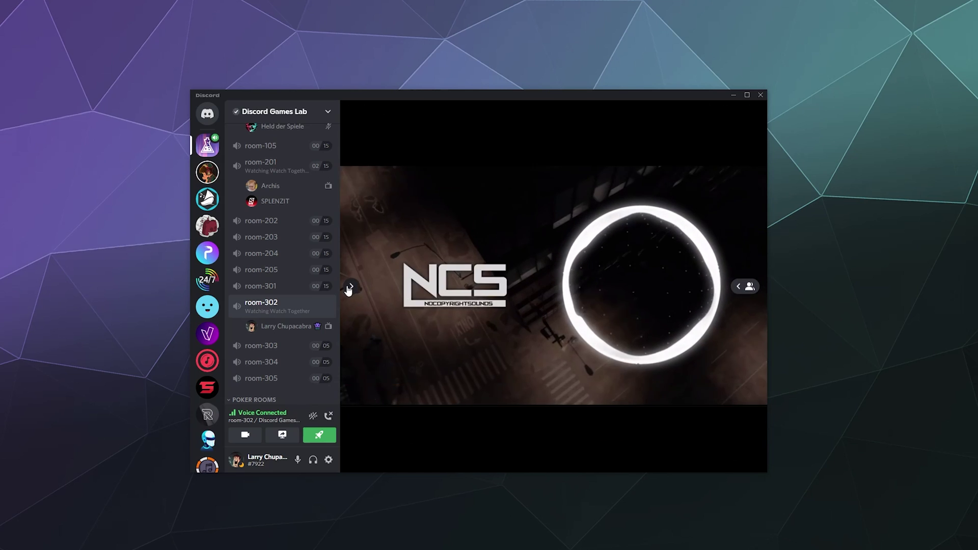
{"action": "left_click", "coordinate": [351, 286]}
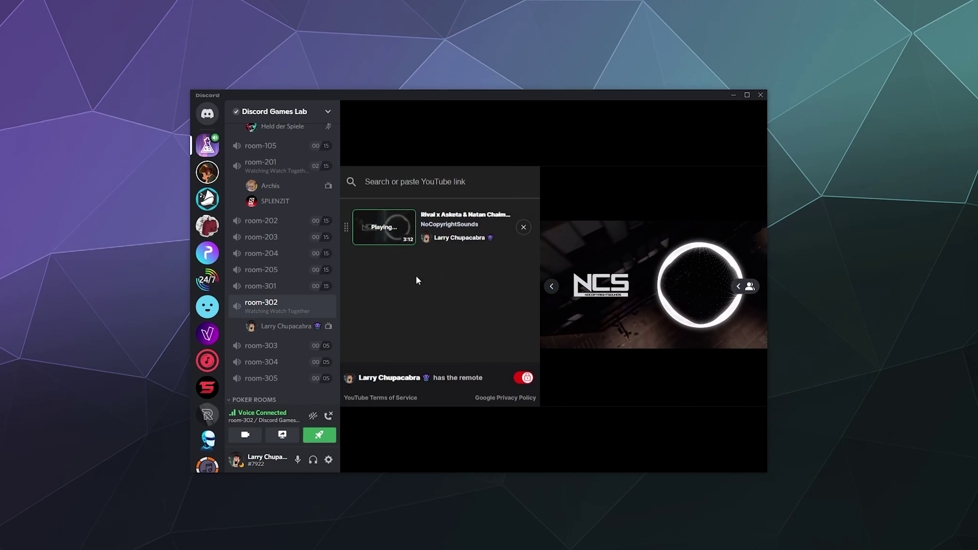
{"action": "left_click", "coordinate": [415, 194]}
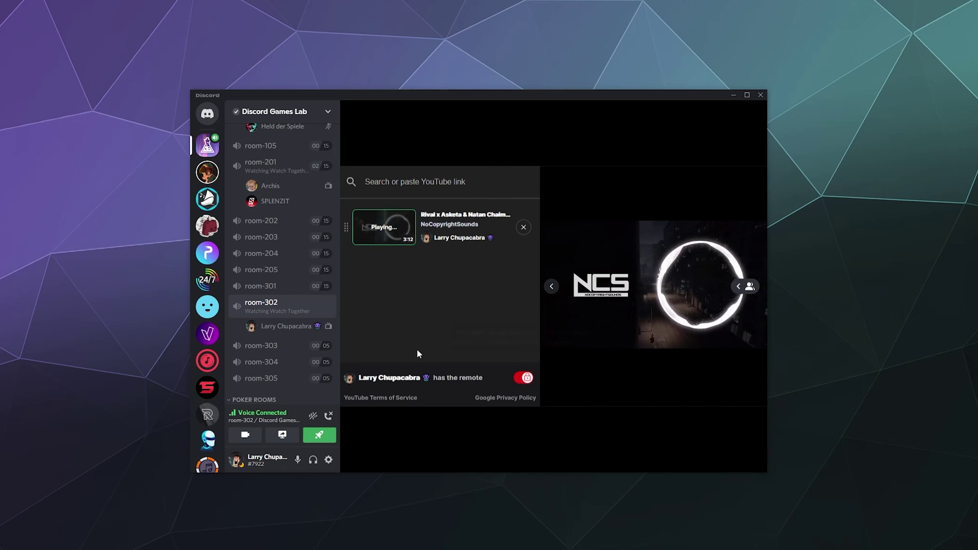
{"action": "left_click", "coordinate": [525, 379]}
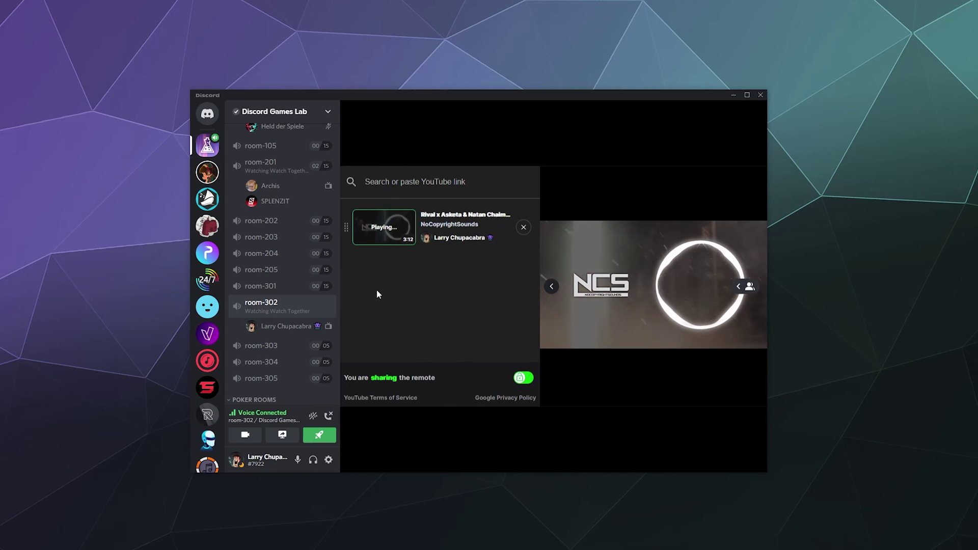
{"action": "left_click", "coordinate": [521, 382]}
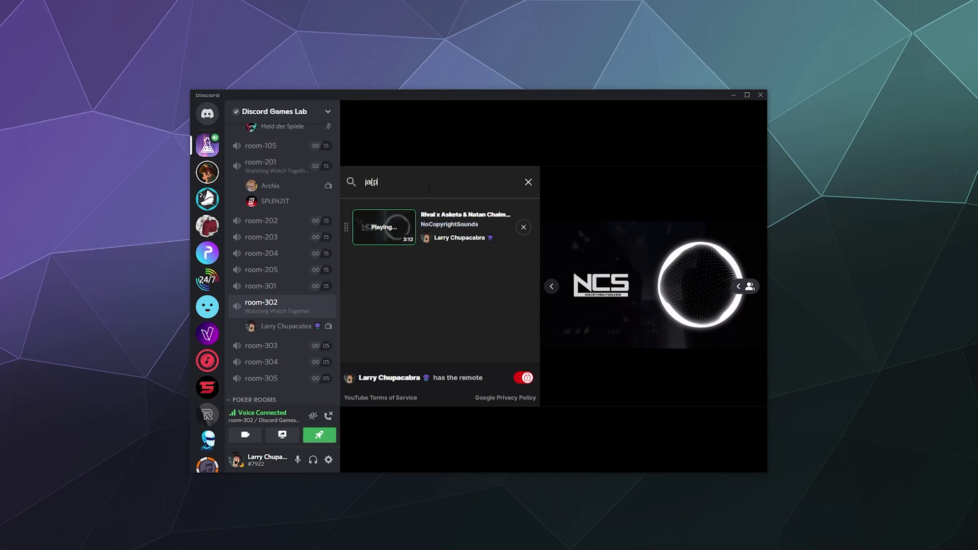
Queue 'Shopping for Japanese Snacks & Haul!' and 'Rain Sounds 10 Hours' via searches 'japanese snacks' and 'rain sounds'.
{"action": "type", "text": "panese"}
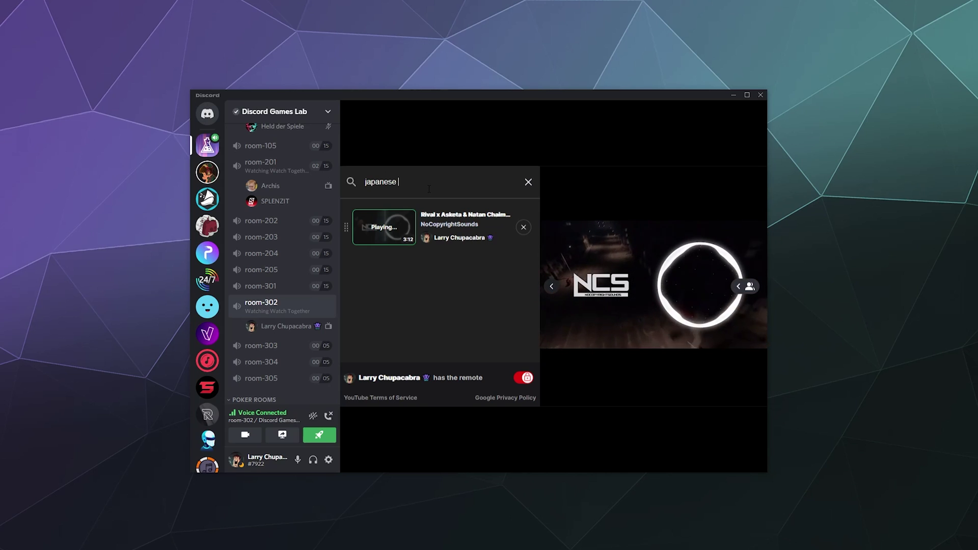
{"action": "type", "text": " snacks"}
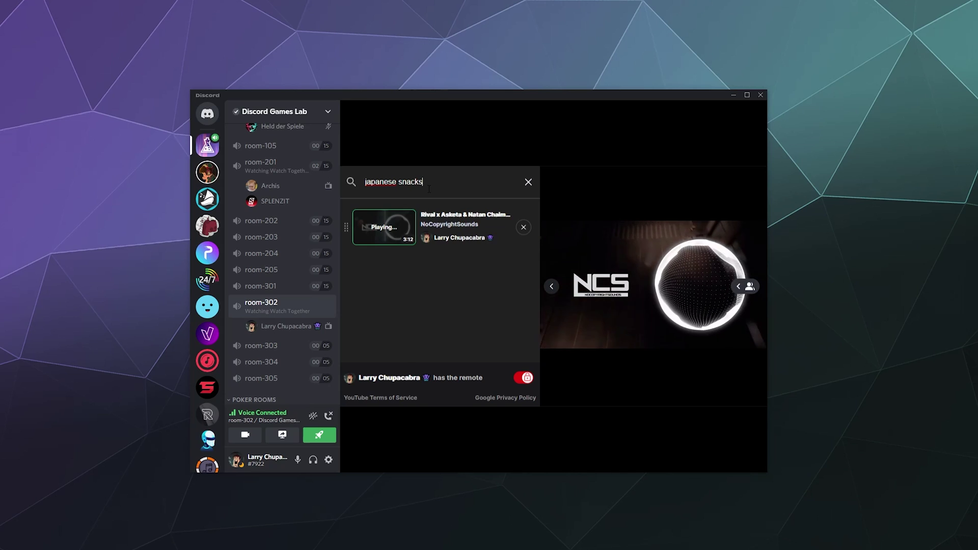
{"action": "key", "text": "Return"}
{"action": "scroll", "coordinate": [468, 225], "scroll_direction": "down", "scroll_amount": 2}
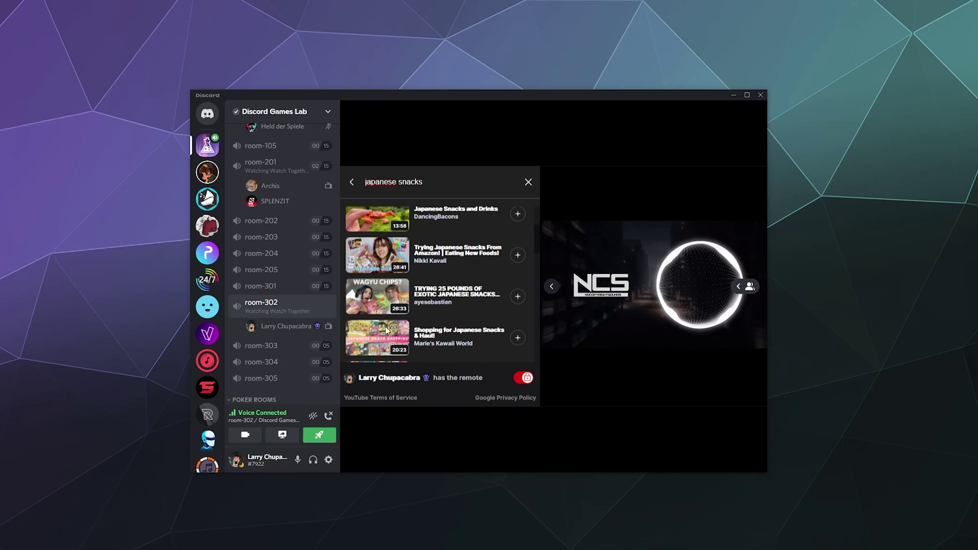
{"action": "scroll", "coordinate": [430, 301], "scroll_direction": "down", "scroll_amount": 3}
{"action": "scroll", "coordinate": [432, 296], "scroll_direction": "up", "scroll_amount": 2}
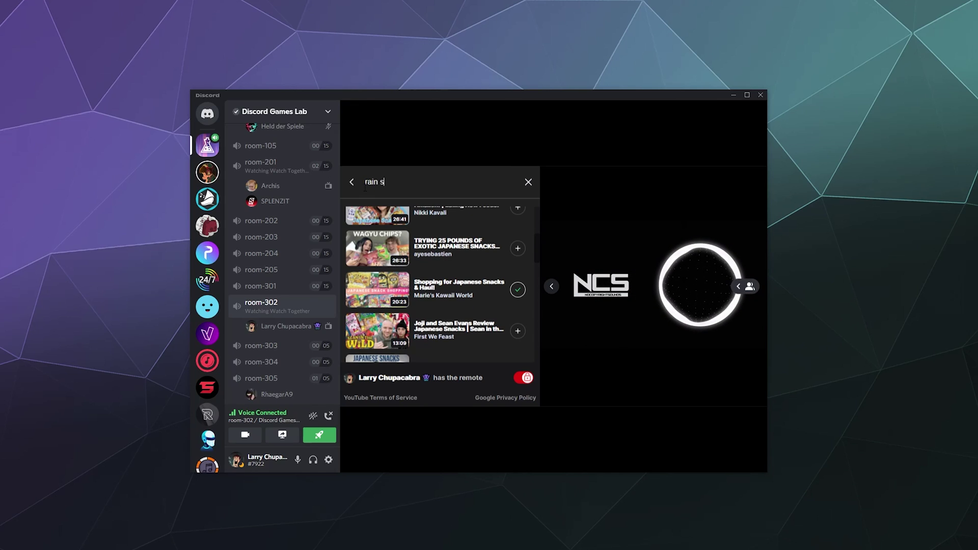
{"action": "type", "text": "ounds"}
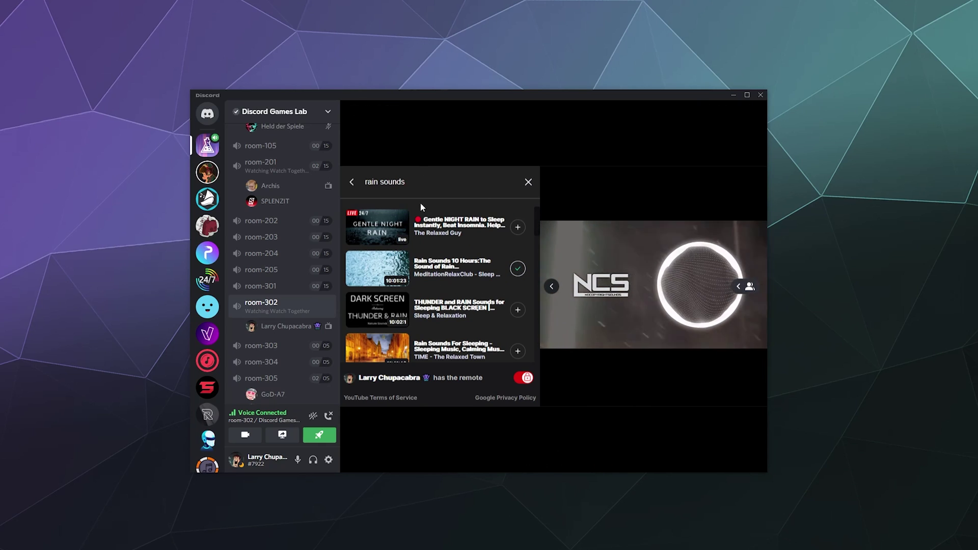
{"action": "left_click", "coordinate": [352, 184]}
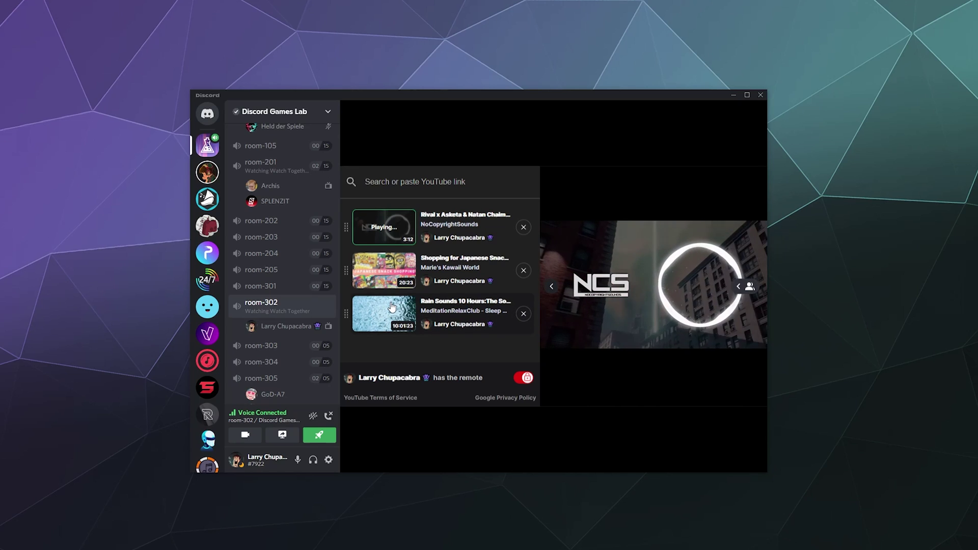
Play 'Shopping for Japanese Snacks & Haul!' and remove 'Rain Sounds 10 Hours' from the queue.
{"action": "left_click", "coordinate": [418, 303]}
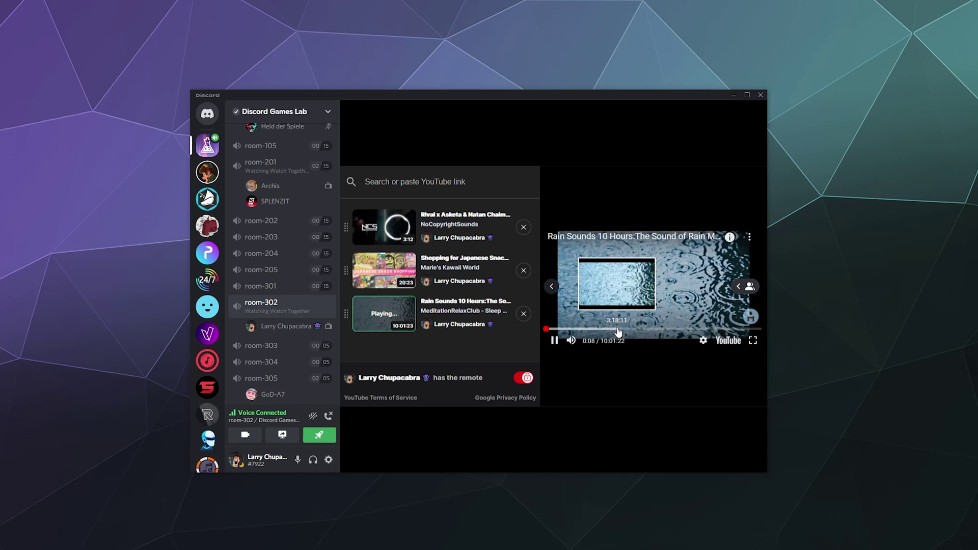
{"action": "left_click", "coordinate": [370, 277]}
{"action": "left_click", "coordinate": [524, 315]}
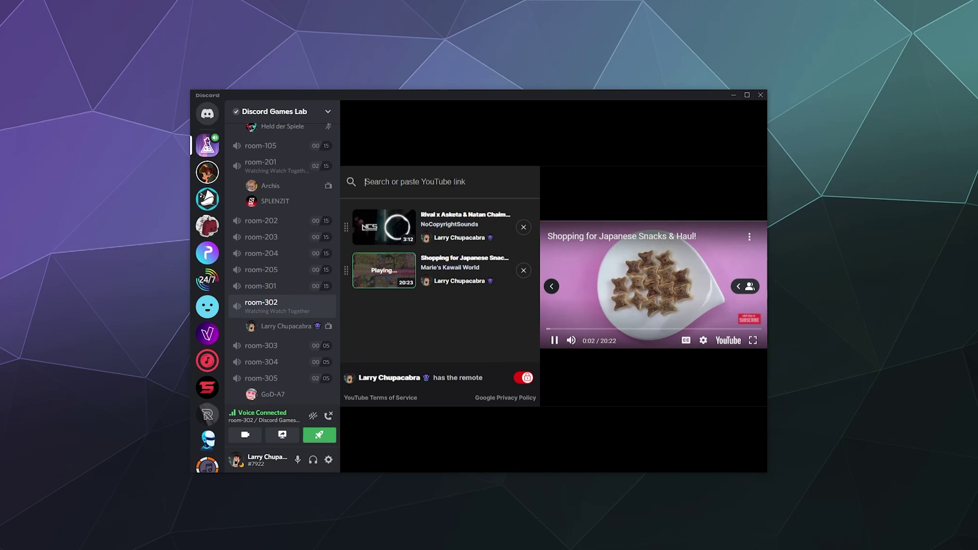
Search 'rain sound effects' and queue 'RAIN SOUND EFFECTS FOR EDITING' (3:14).
{"action": "left_click", "coordinate": [452, 182]}
{"action": "type", "text": "rai"}
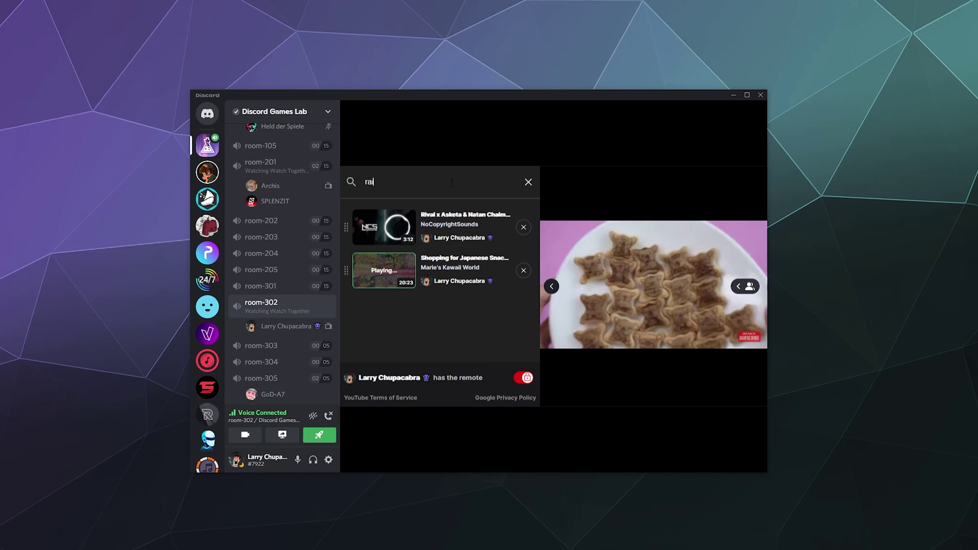
{"action": "type", "text": "n sound effects"}
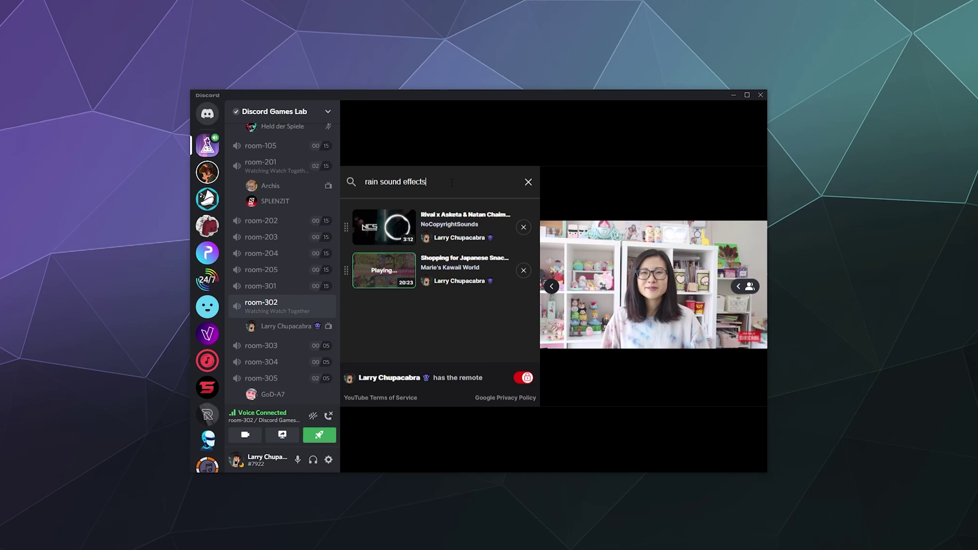
{"action": "key", "text": "Return"}
{"action": "scroll", "coordinate": [431, 316], "scroll_direction": "down", "scroll_amount": 1}
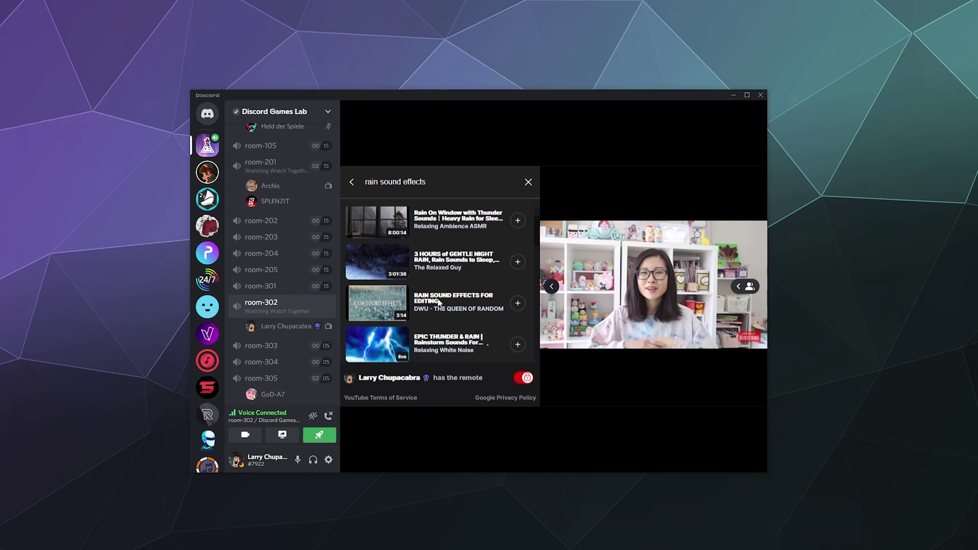
{"action": "left_click", "coordinate": [518, 304]}
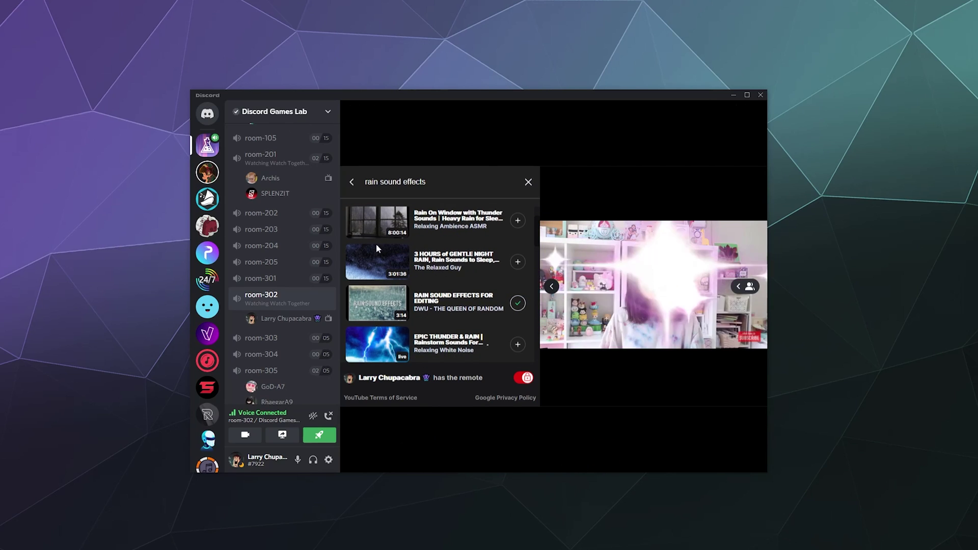